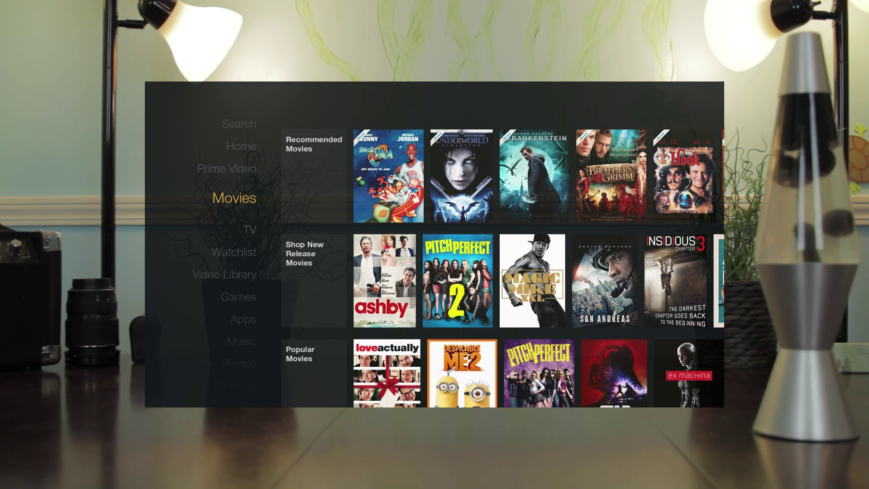
Step: Open the System section of the Fire TV settings
key(Down)
key(Down)
key(Down)
key(Down)
key(Down)
key(Down)
key(Down)
key(Down)
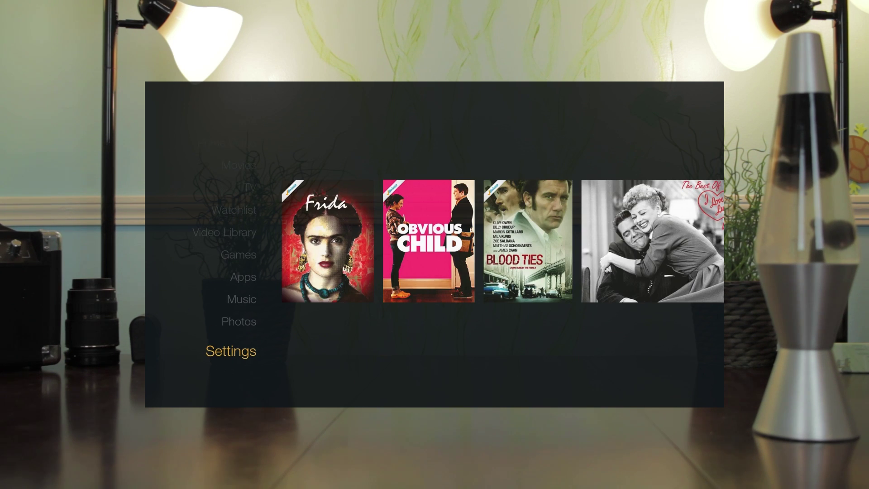
key(Right)
key(Right)
key(Right)
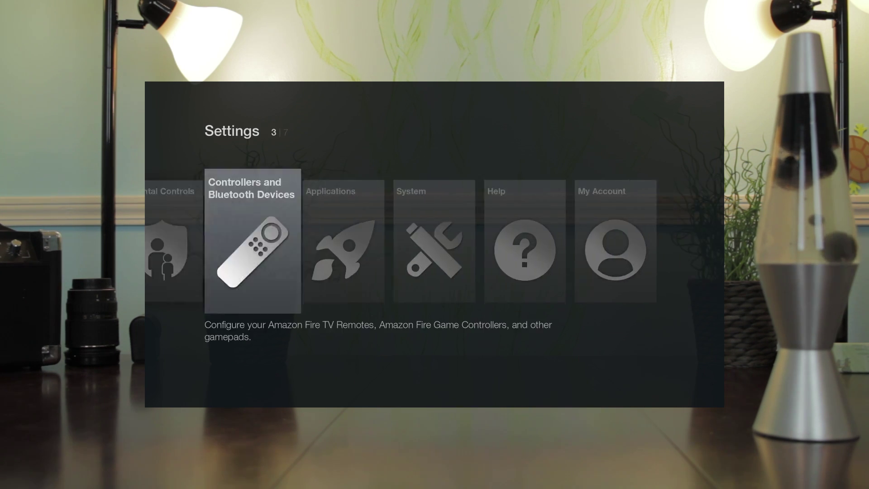
key(Right)
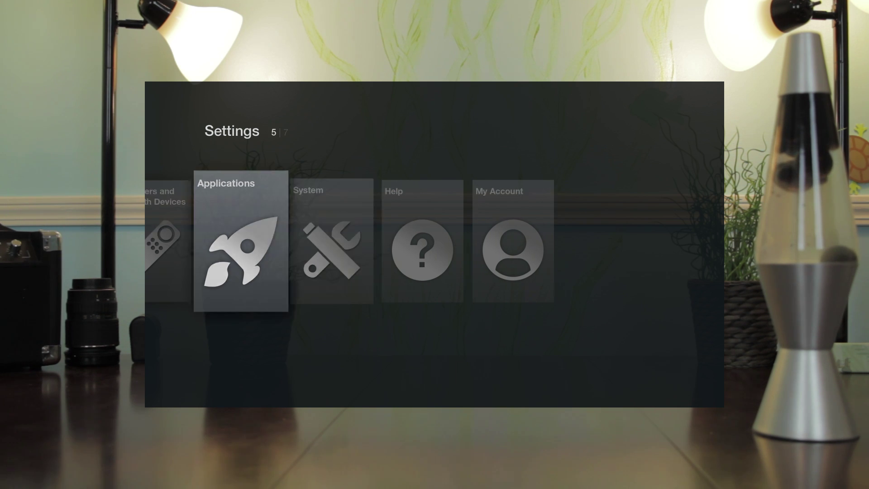
key(Right)
key(Return)
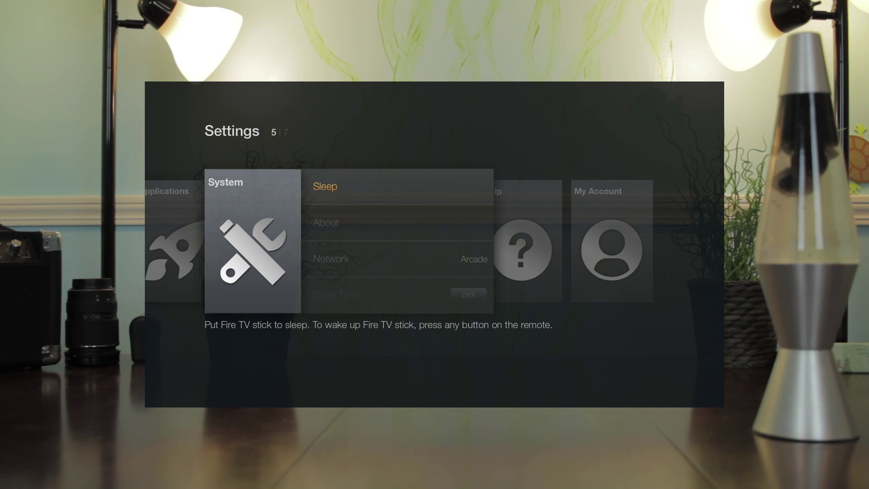
Step: Open the Developer Options within the System settings
key(Down)
key(Down)
key(Down)
key(Down)
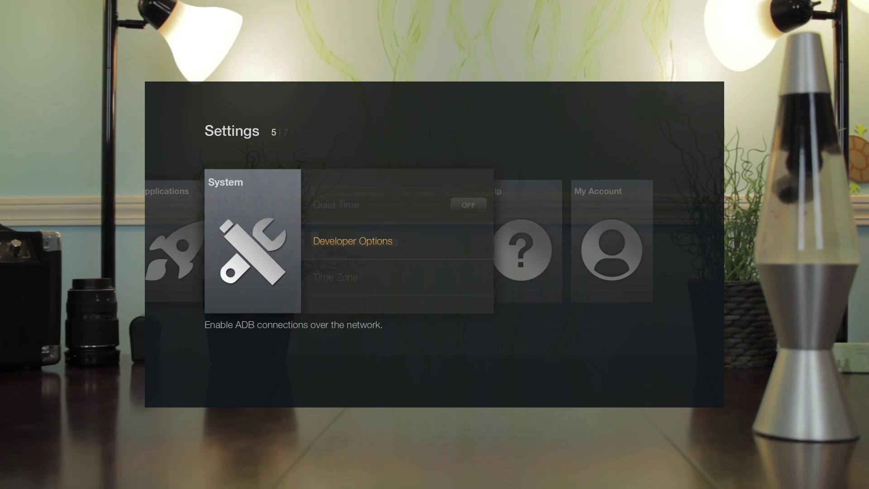
key(Return)
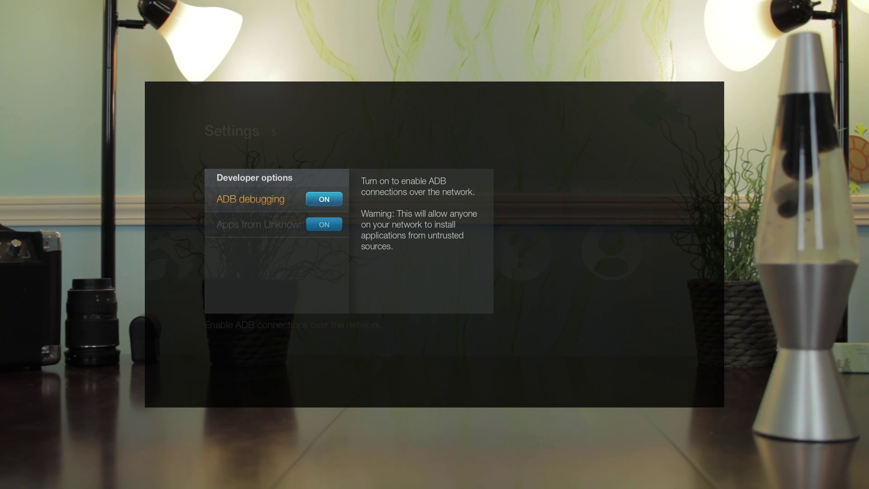
Step: Make sure ADB debugging and Apps from Unknown Sources are both turned on, accepting the unknown-sources warning
key(Return)
key(Return)
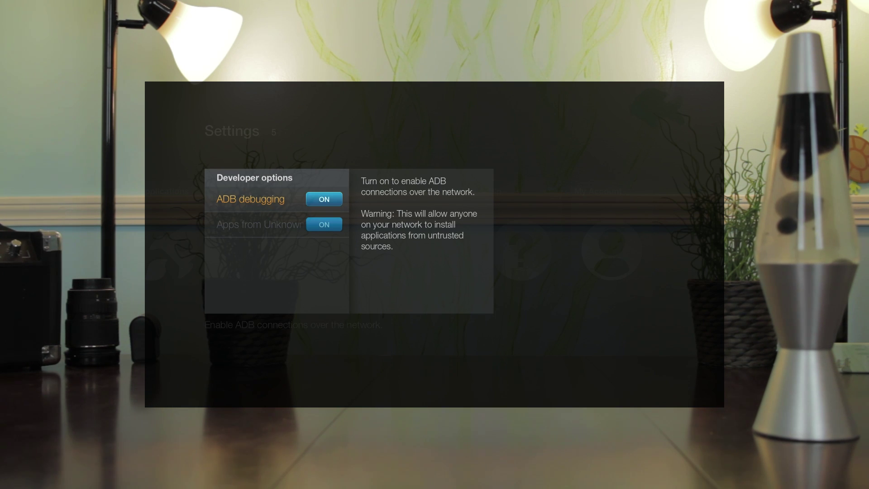
key(Down)
key(Return)
key(Return)
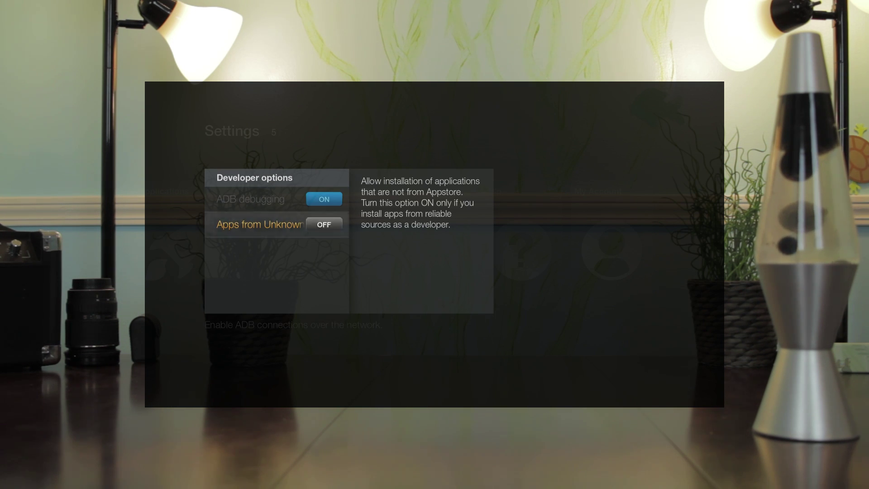
key(Left)
key(Return)
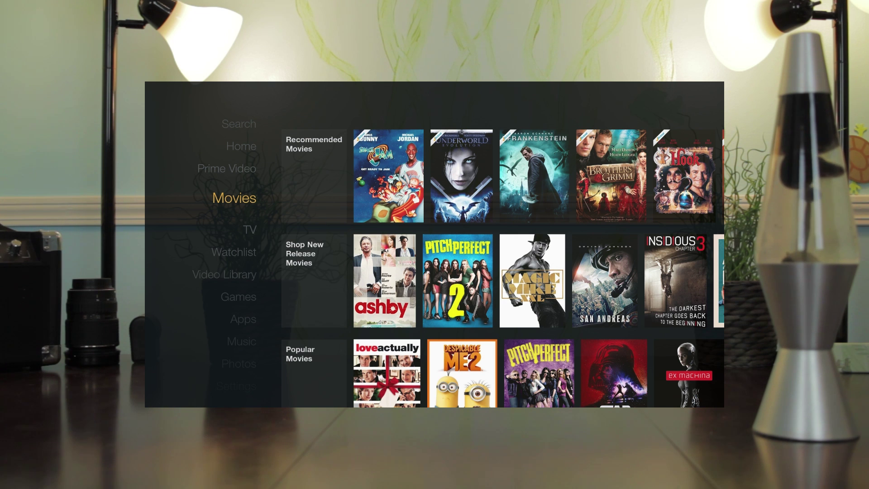
Step: Switch to ES File Explorer and open the form for adding a new favorite
key(XF86Search)
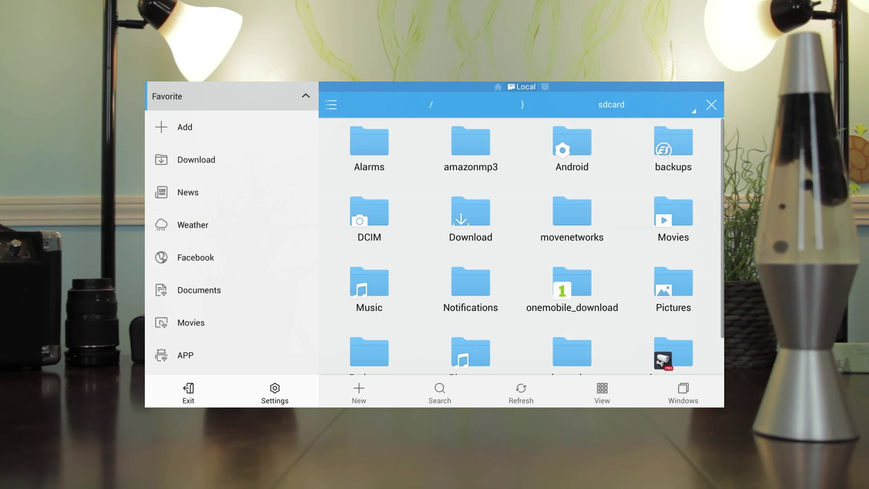
key(Down)
key(Down)
key(Up)
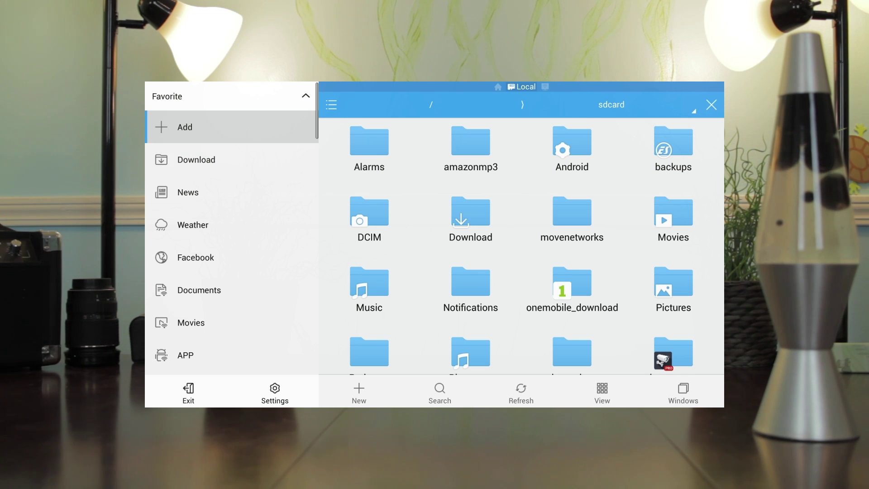
key(Return)
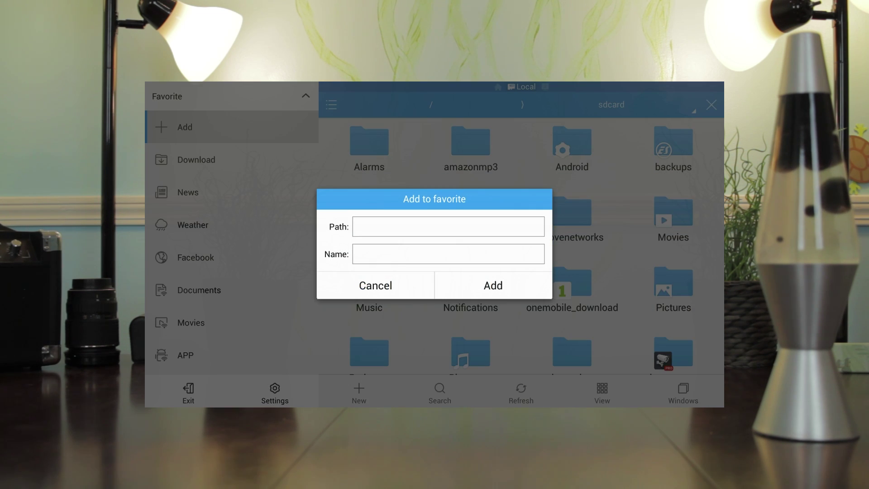
key(Return)
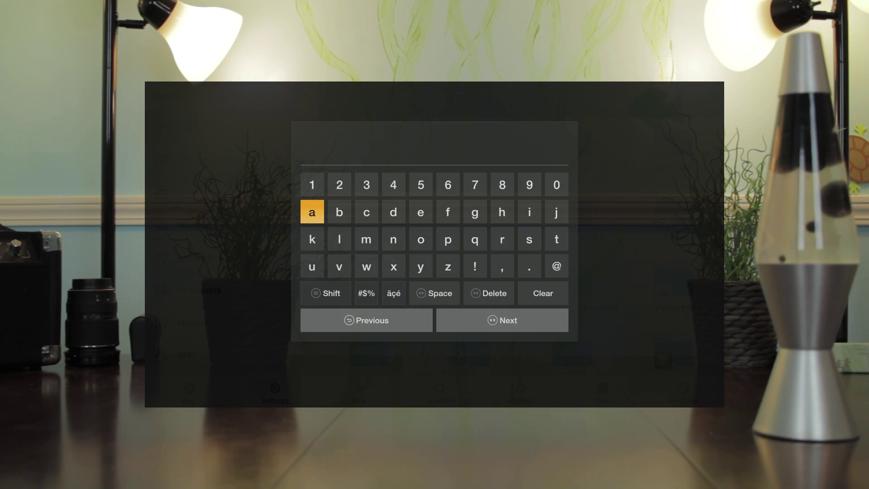
key(Down)
key(Down)
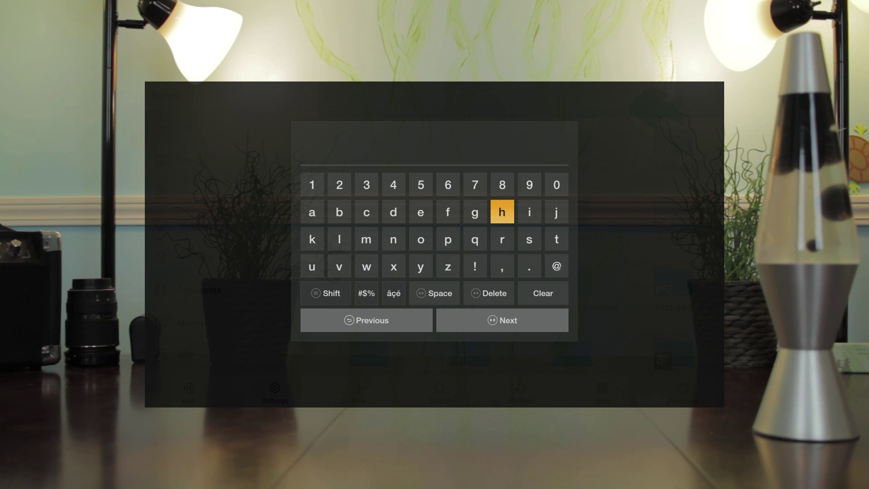
text(http://)
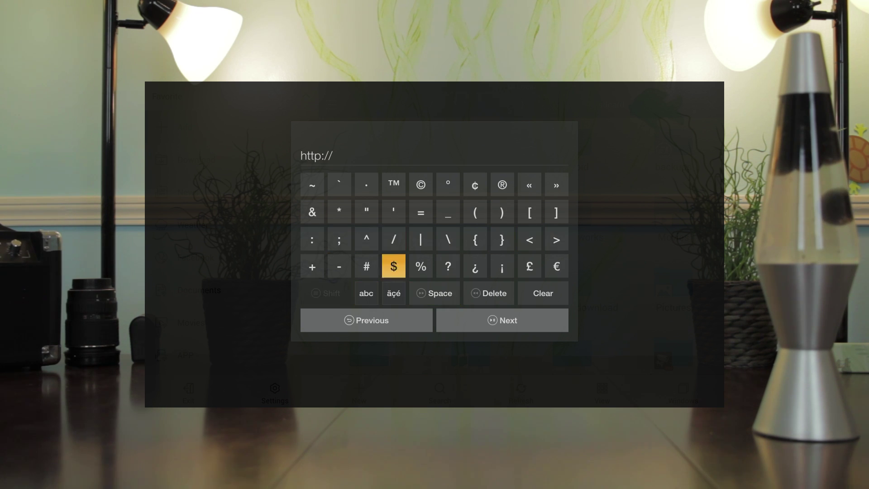
text(kodi.)
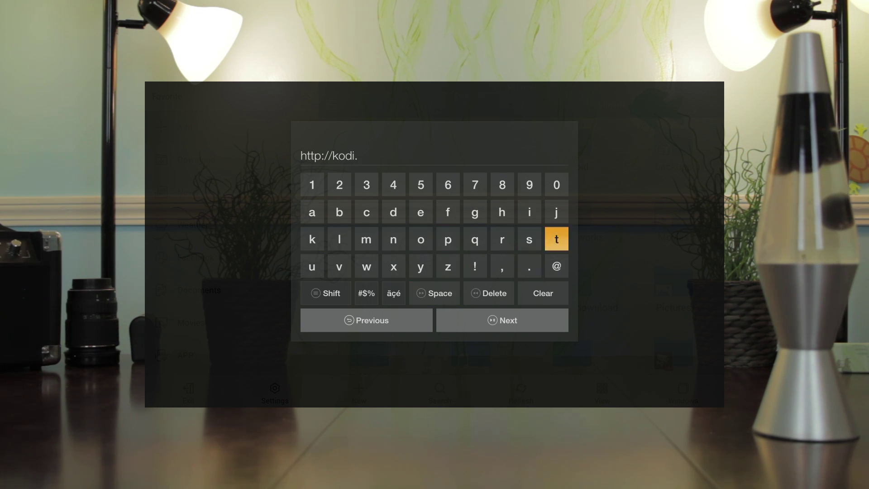
text(tv/do)
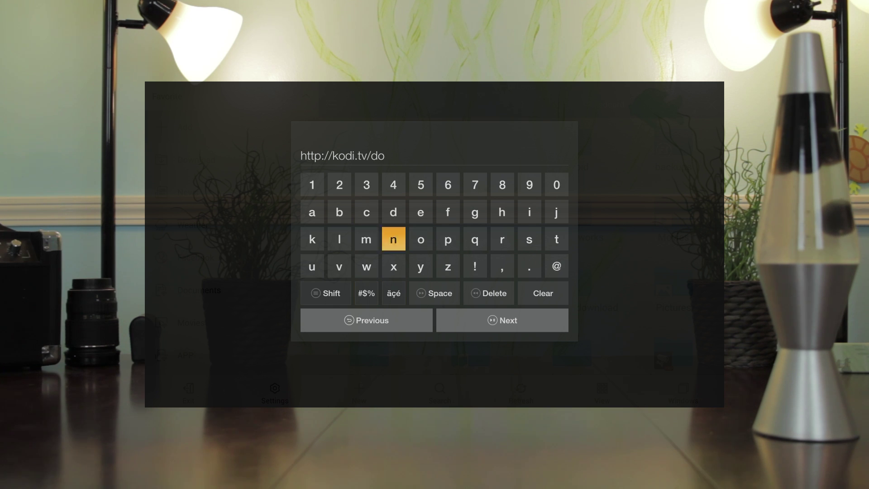
text(wnload)
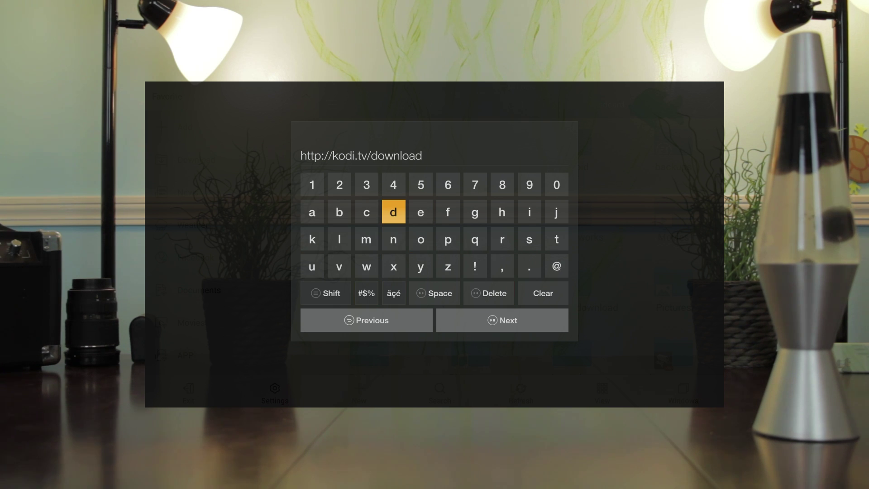
key(Return)
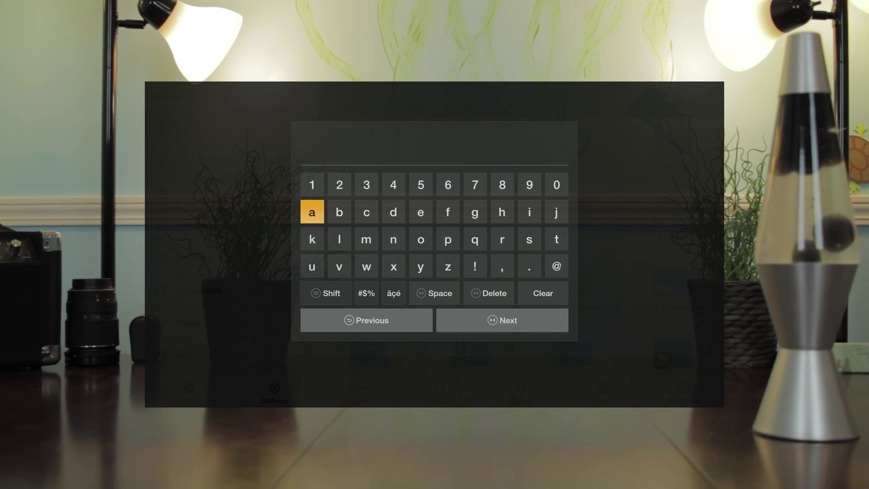
Step: Name the new favorite kodi and add it to the favorites
key(Down)
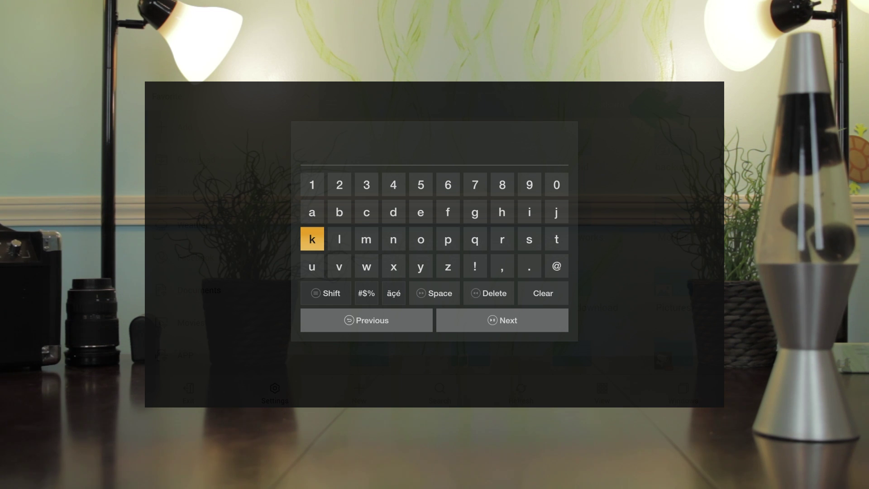
text(k)
key(Right)
key(Right)
key(Right)
key(Right)
text(o)
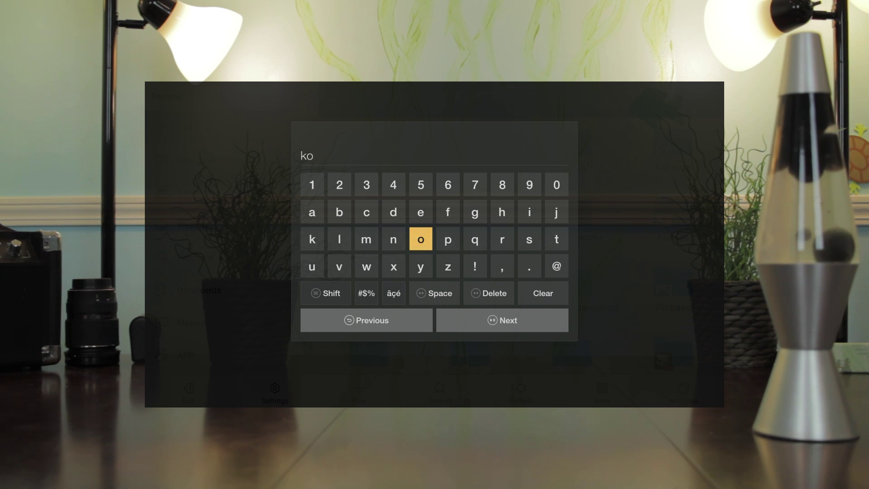
key(Left)
key(Up)
text(d)
key(Right)
key(Right)
key(Right)
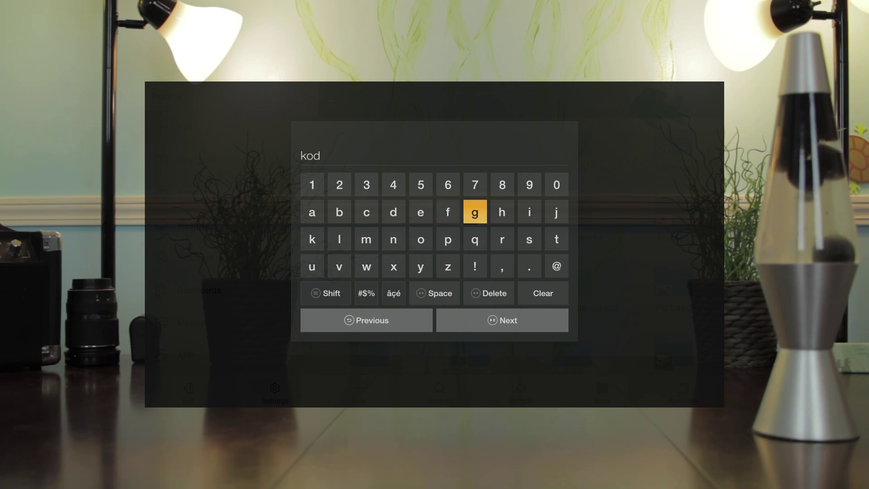
key(Right)
key(Right)
text(i)
key(Down)
key(Down)
key(Down)
key(Down)
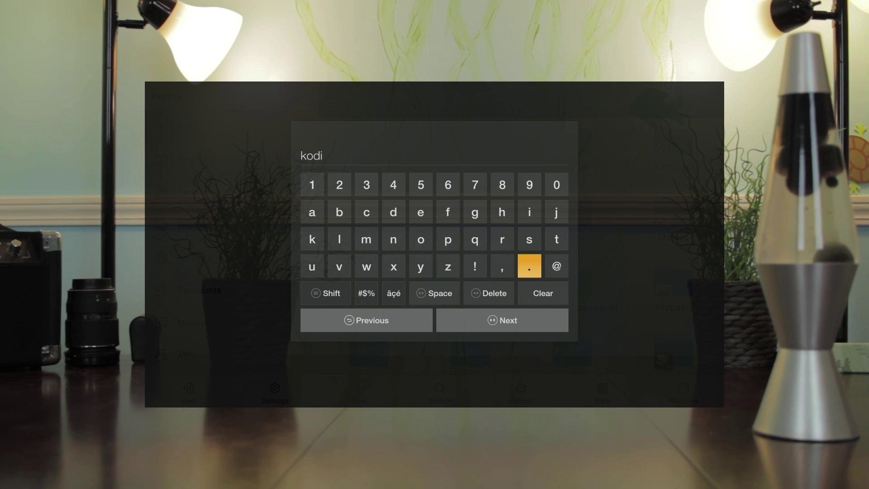
key(Return)
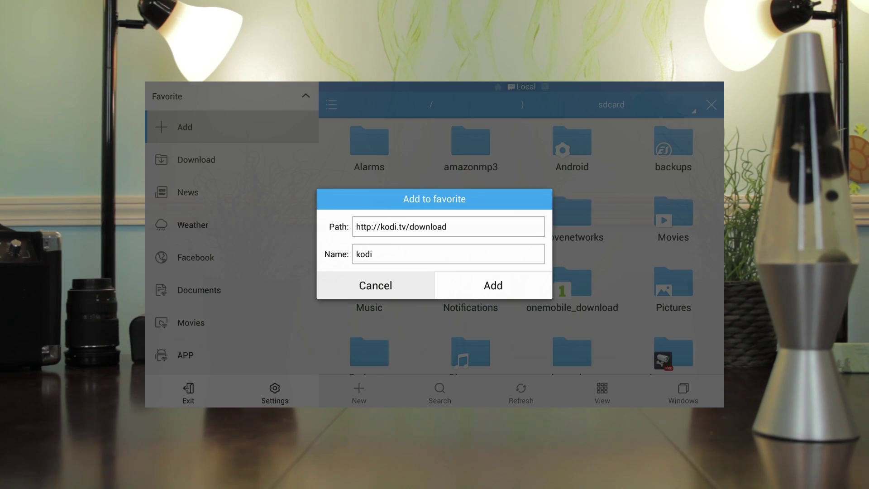
key(Right)
key(Return)
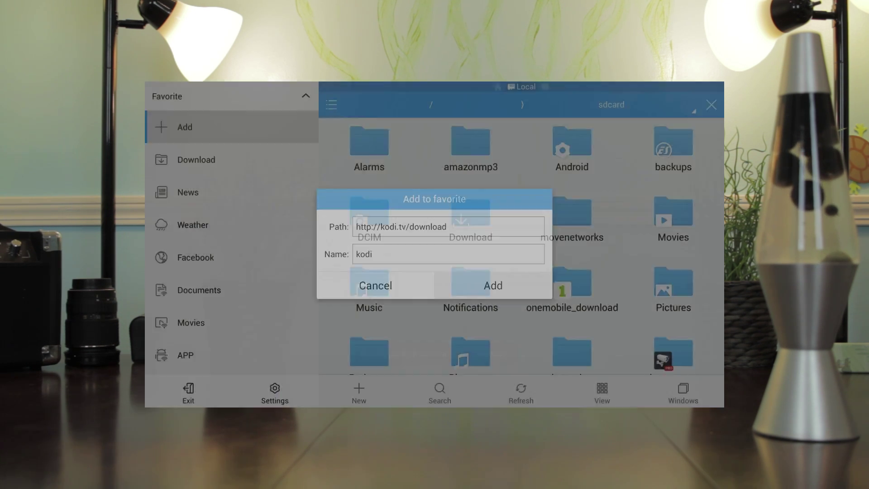
Step: Find the kodi entry among the favorites and open its web page
key(Down)
key(Down)
key(Down)
key(Down)
key(Down)
key(Down)
key(Down)
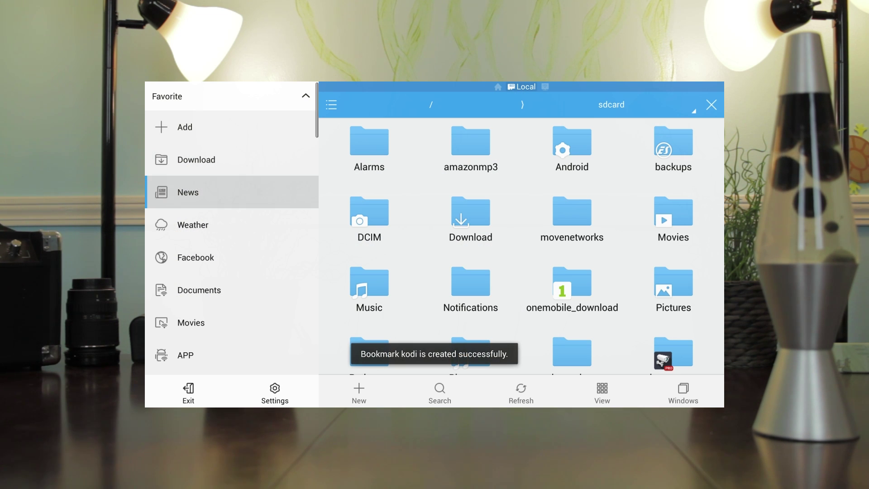
key(Down)
key(Down)
key(Down)
key(Down)
key(Down)
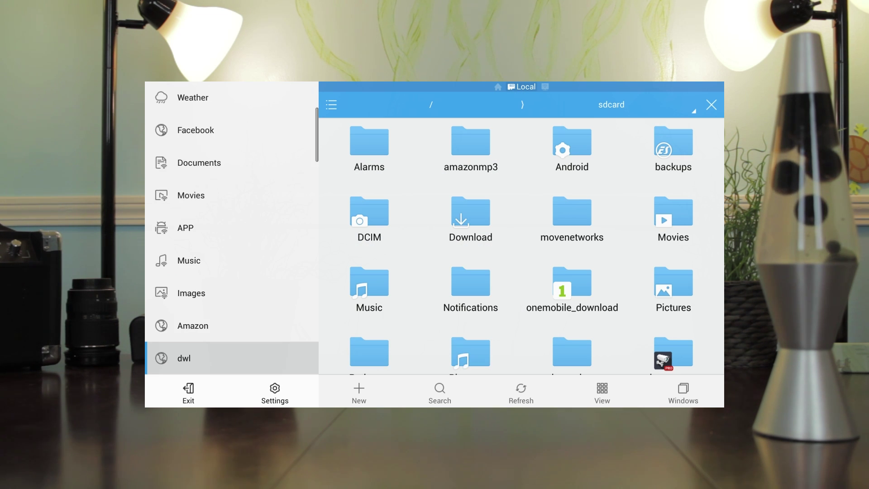
key(Down)
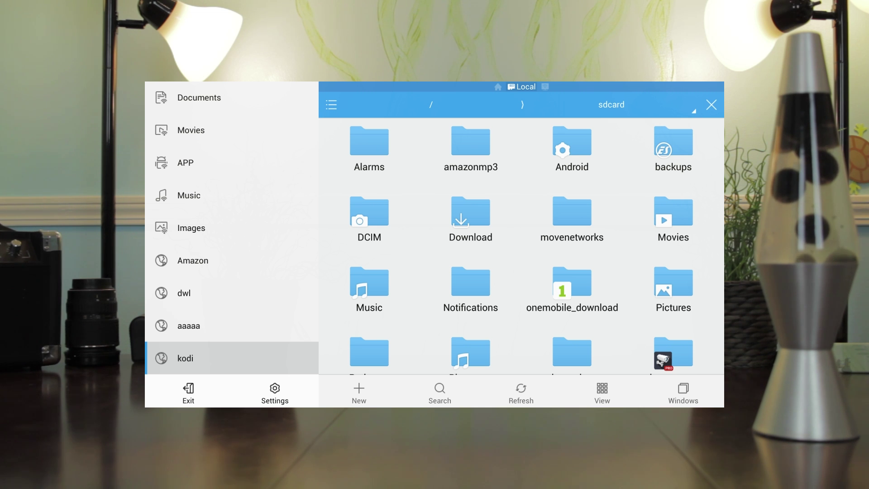
key(Return)
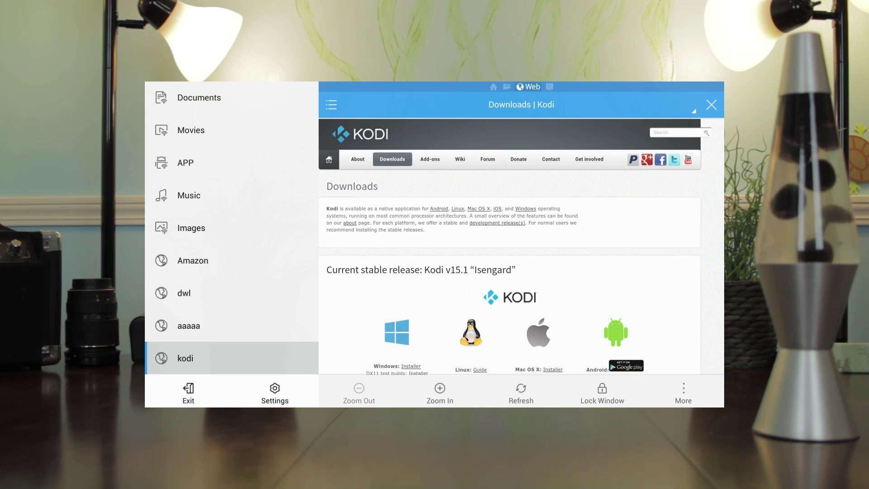
Step: Download the ARM version of the Android APK for Kodi v15.1 from the Downloads page
key(Right)
key(Right)
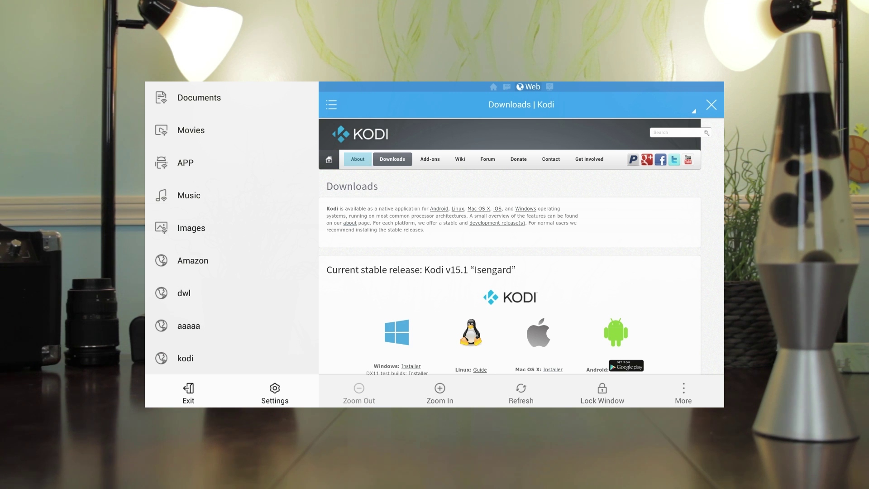
key(Down)
key(Down)
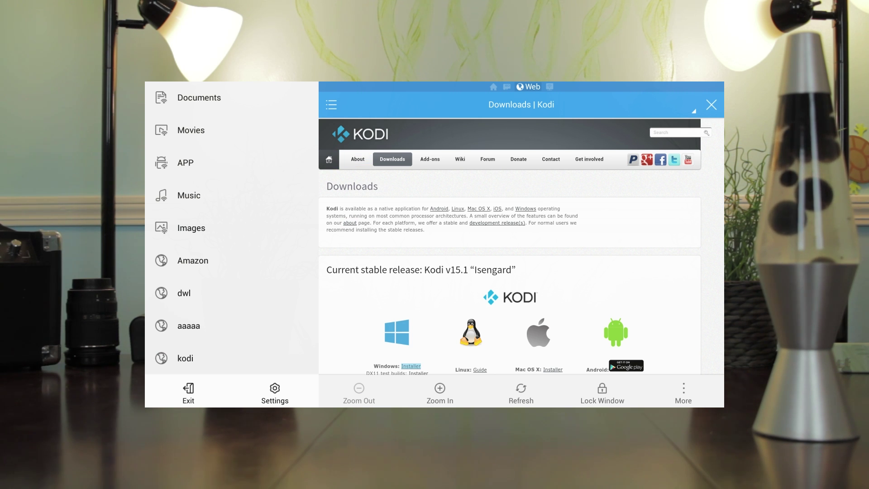
key(Right)
key(Right)
key(Right)
key(Down)
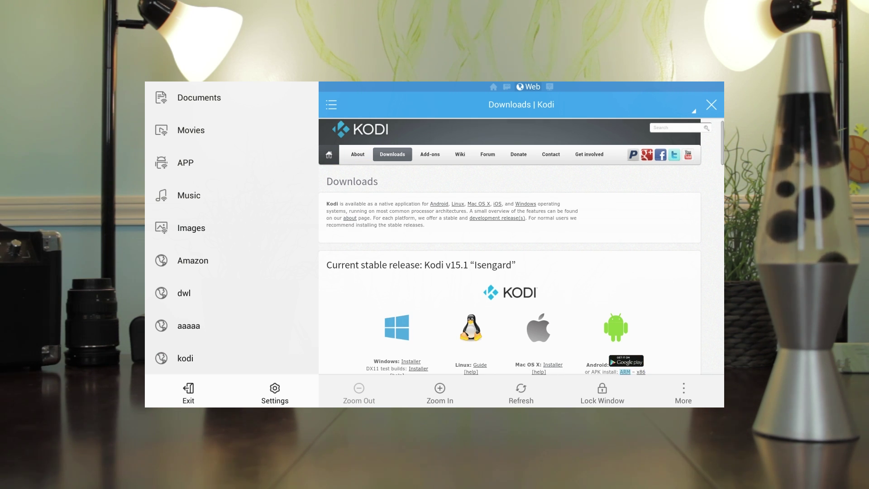
key(Down)
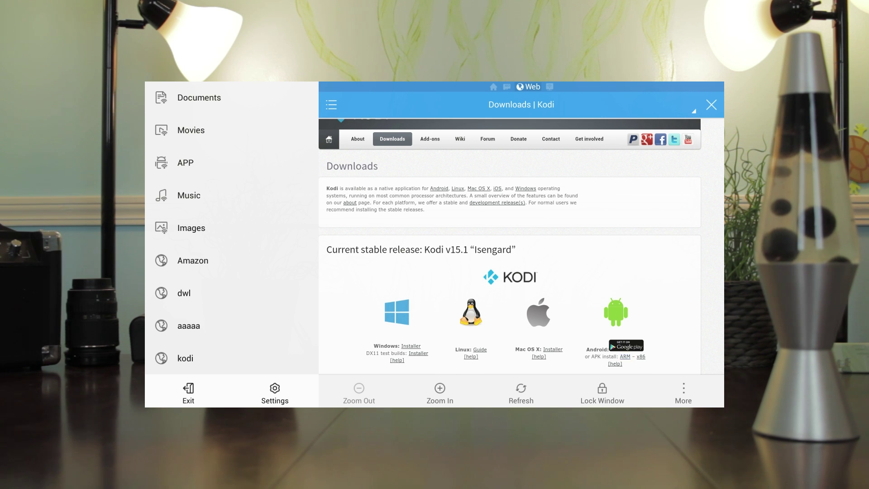
key(Return)
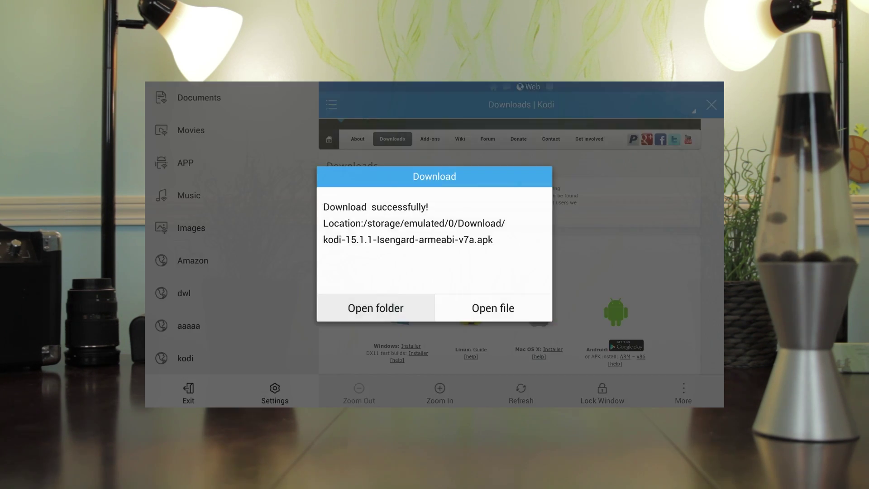
Step: Open the downloaded kodi-15.1.1-Isengard-armeabi-v7a.apk file and start its installation
key(Right)
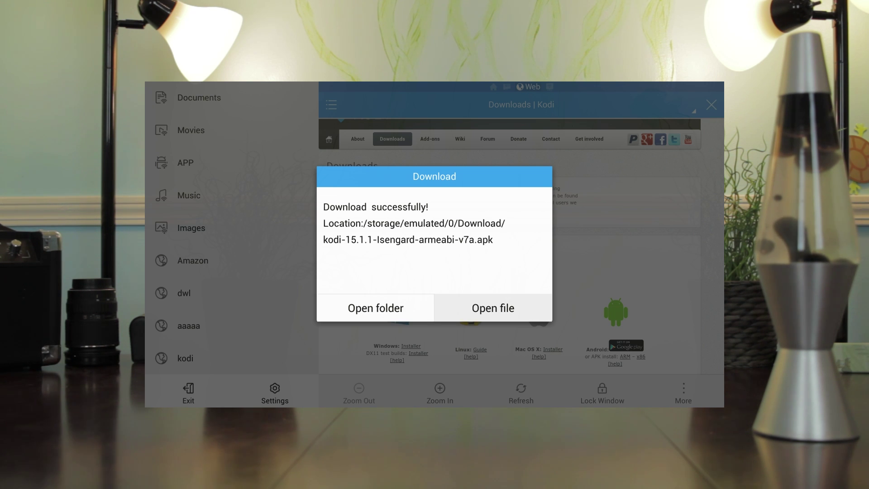
key(Return)
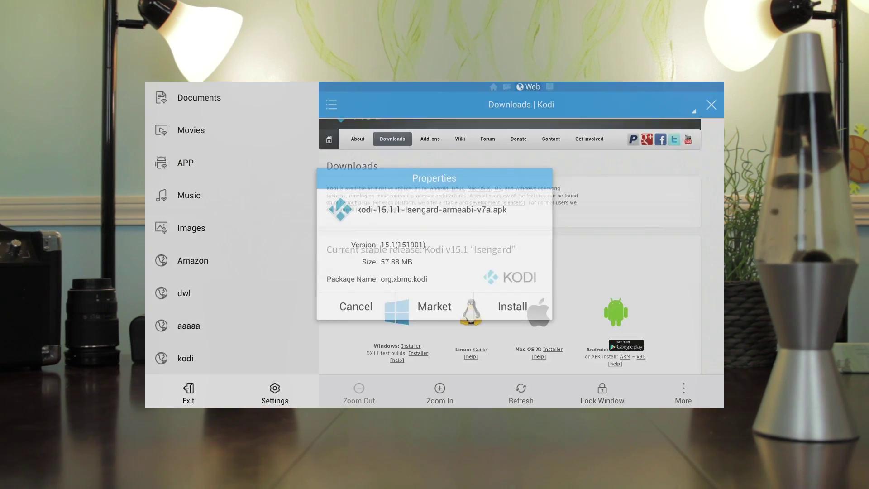
key(Right)
key(Right)
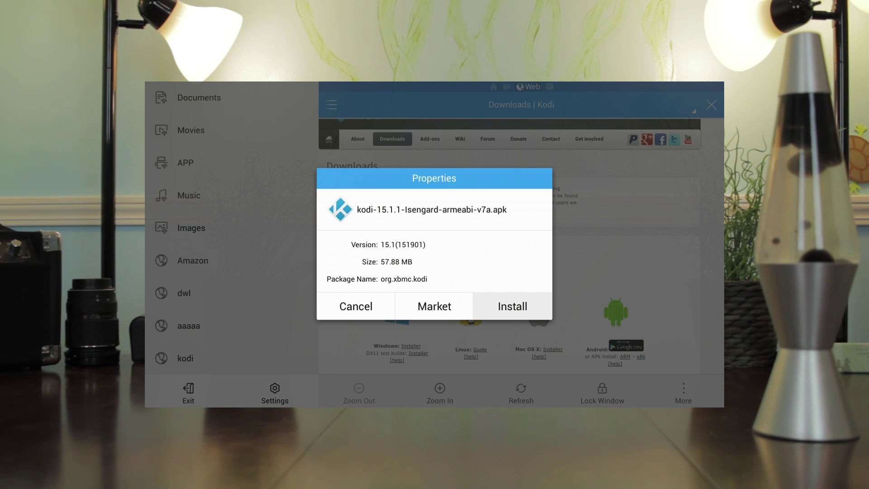
key(Return)
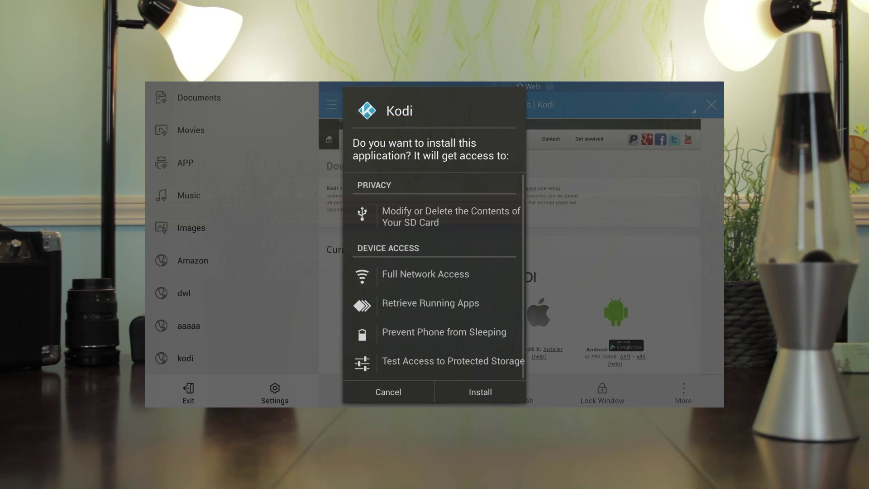
Step: Accept the requested access to install Kodi, and open the installed app
key(Right)
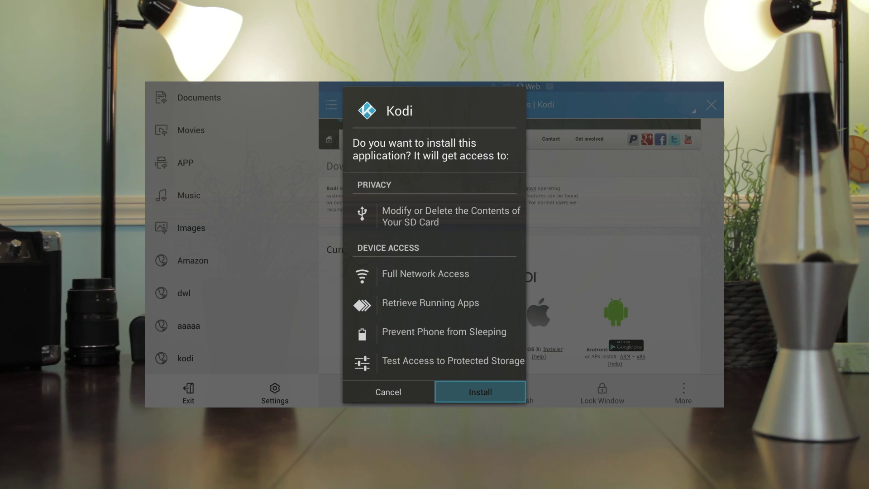
key(Return)
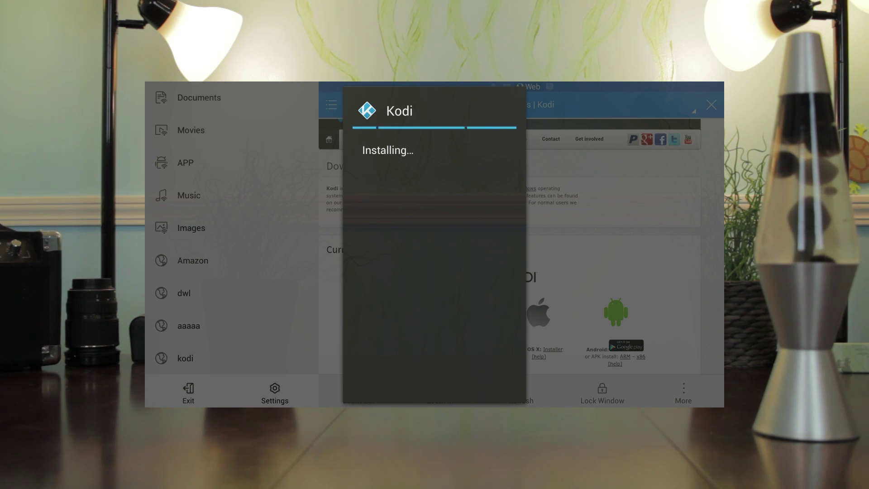
key(Right)
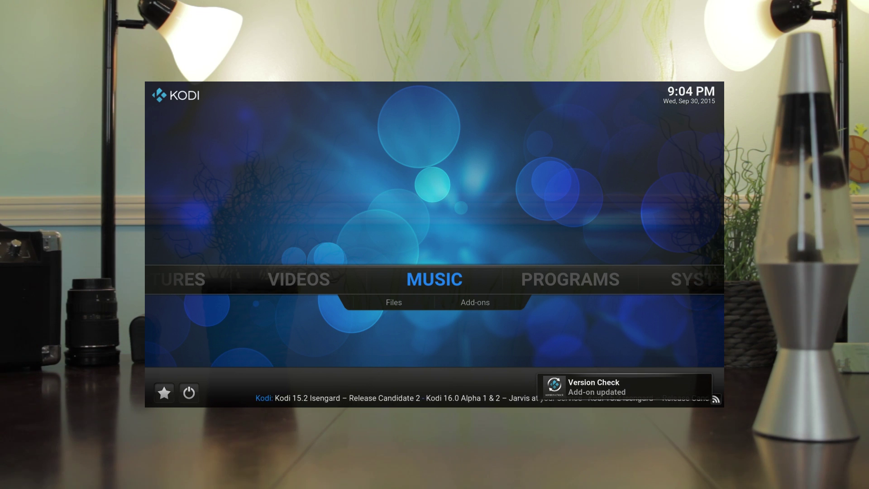
Step: Exit Kodi through its power options to return to the Fire TV home screen
key(Down)
key(Down)
key(Return)
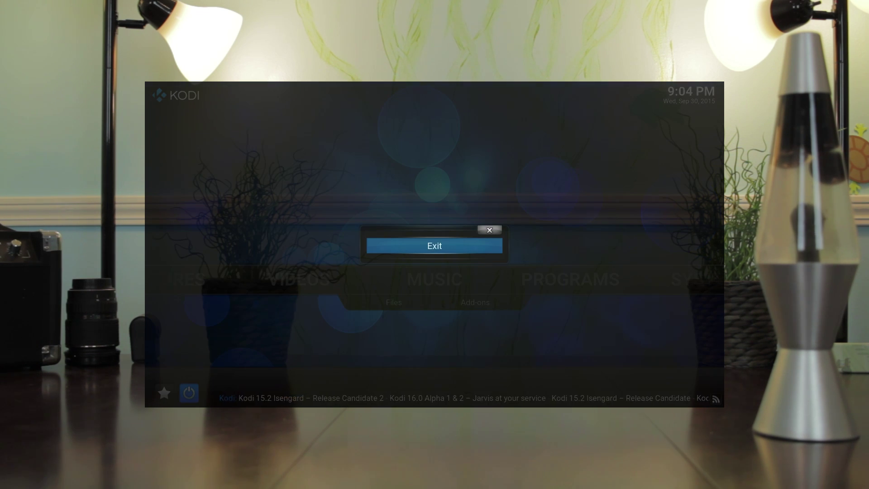
key(Return)
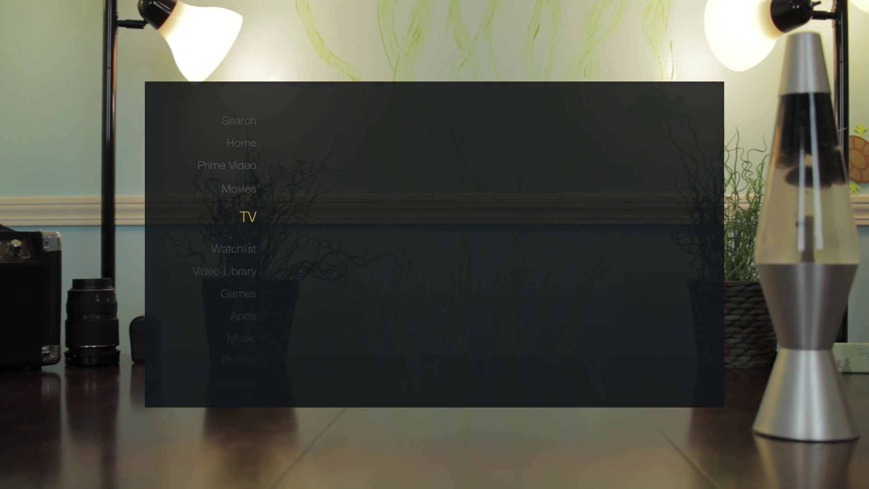
Step: Open the Applications category in the Fire TV settings
key(Down)
key(Down)
key(Down)
key(Down)
key(Down)
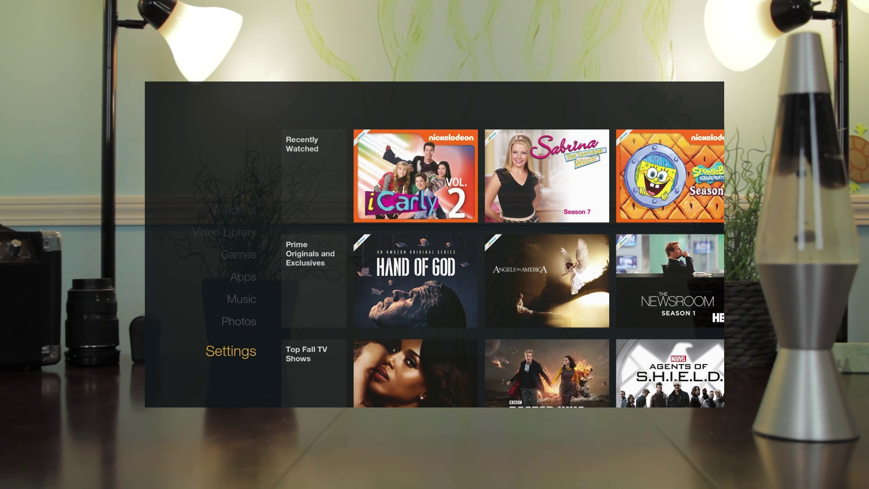
key(Right)
key(Right)
key(Right)
key(Right)
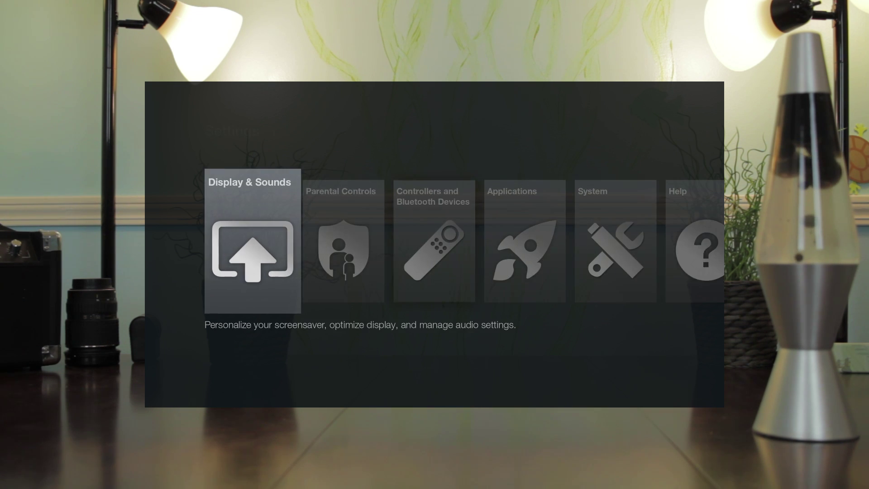
key(Return)
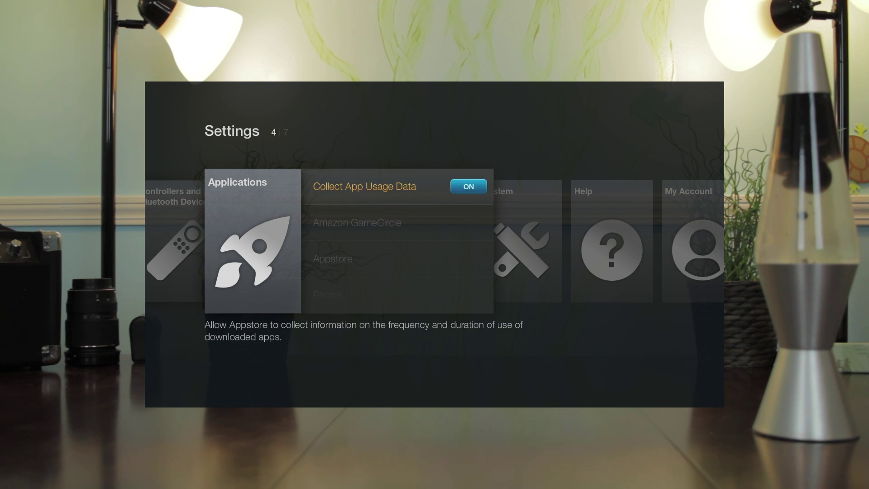
Step: Open the list for managing installed applications
key(Down)
key(Down)
key(Down)
key(Down)
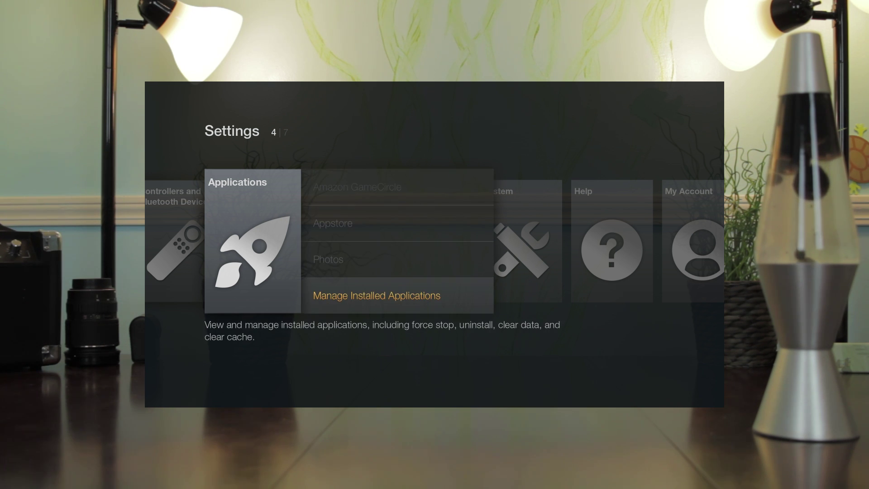
key(Return)
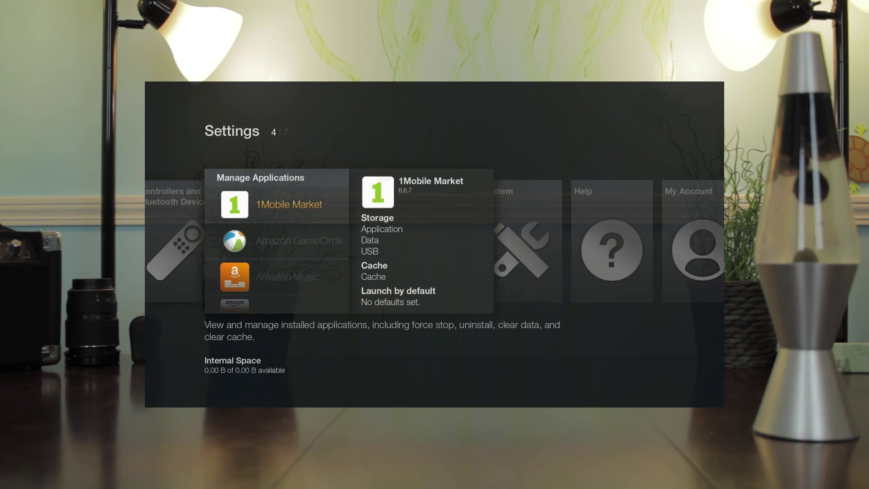
Step: Find Kodi among the installed applications and launch it from there
key(Down)
key(Down)
key(Down)
key(Down)
key(Down)
key(Down)
key(Down)
key(Down)
key(Down)
key(Down)
key(Down)
key(Down)
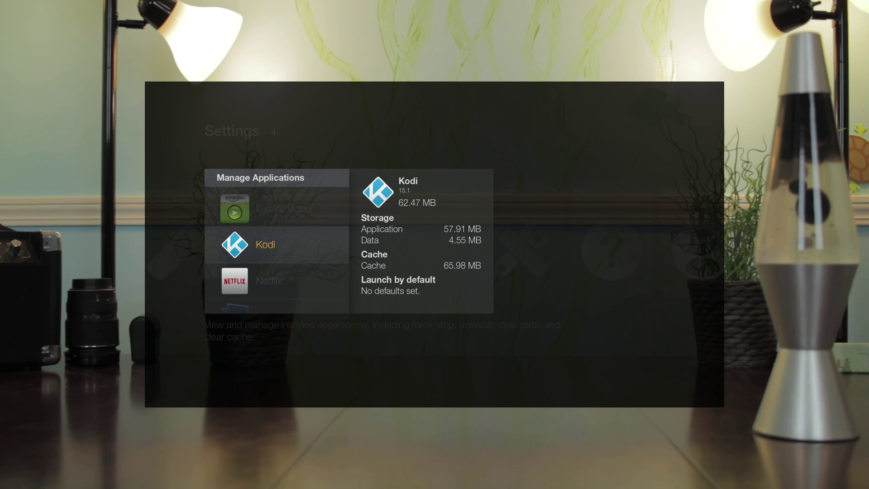
key(Return)
key(Return)
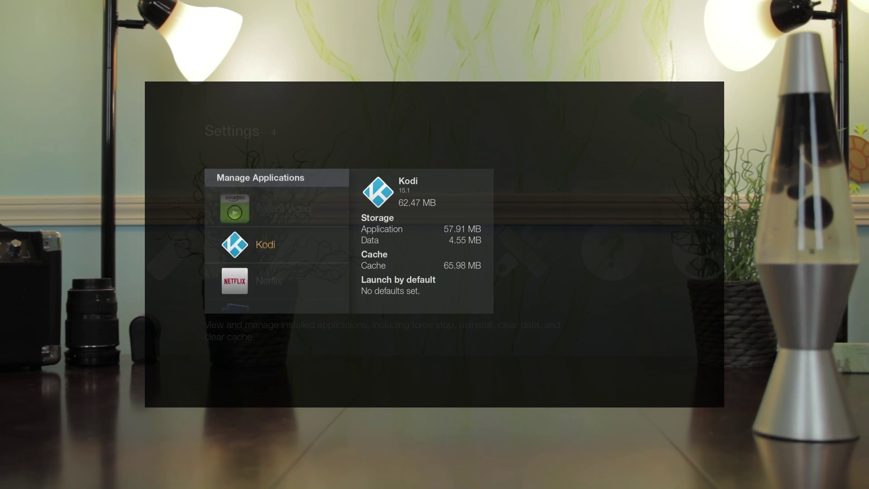